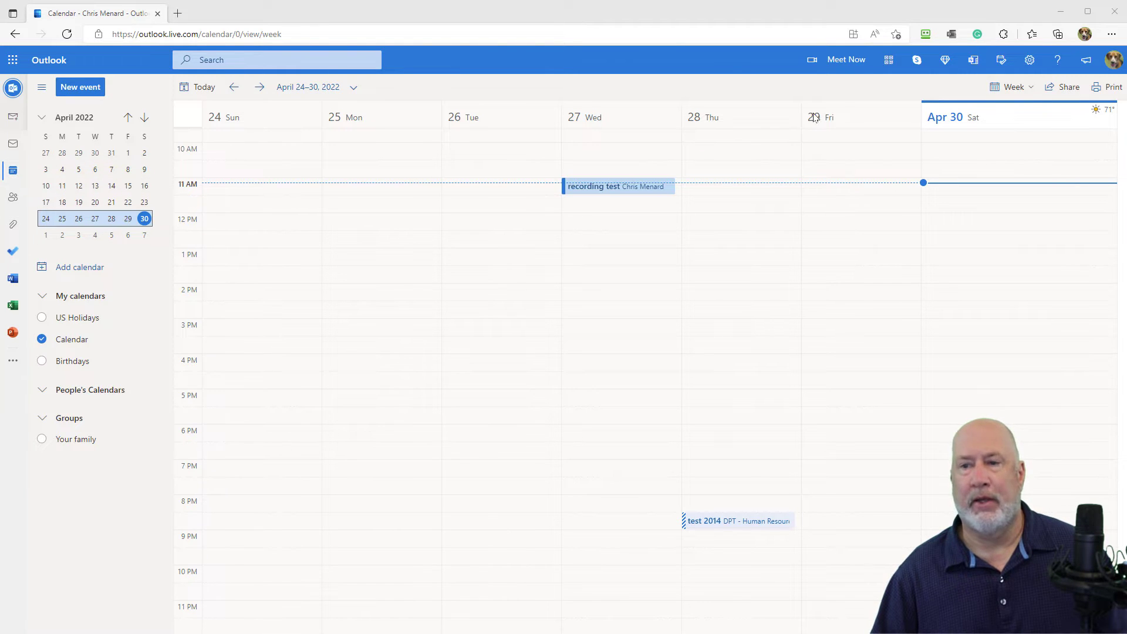
Keep the calendar in Week view and bring up quick settings showing Eastern Time.
click(1017, 88)
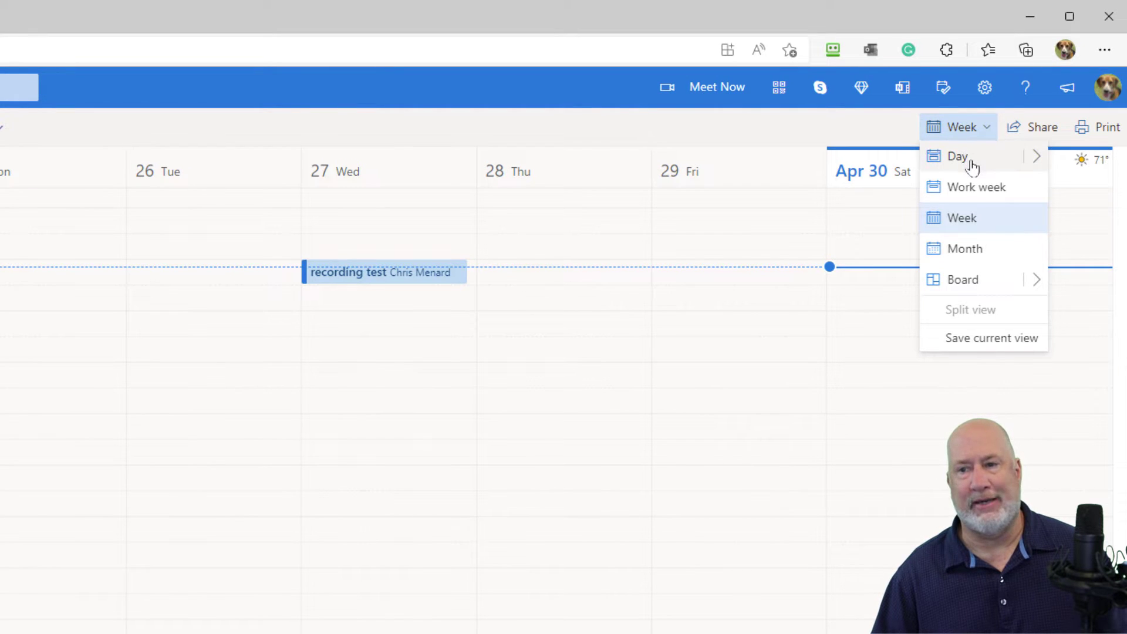
click(966, 220)
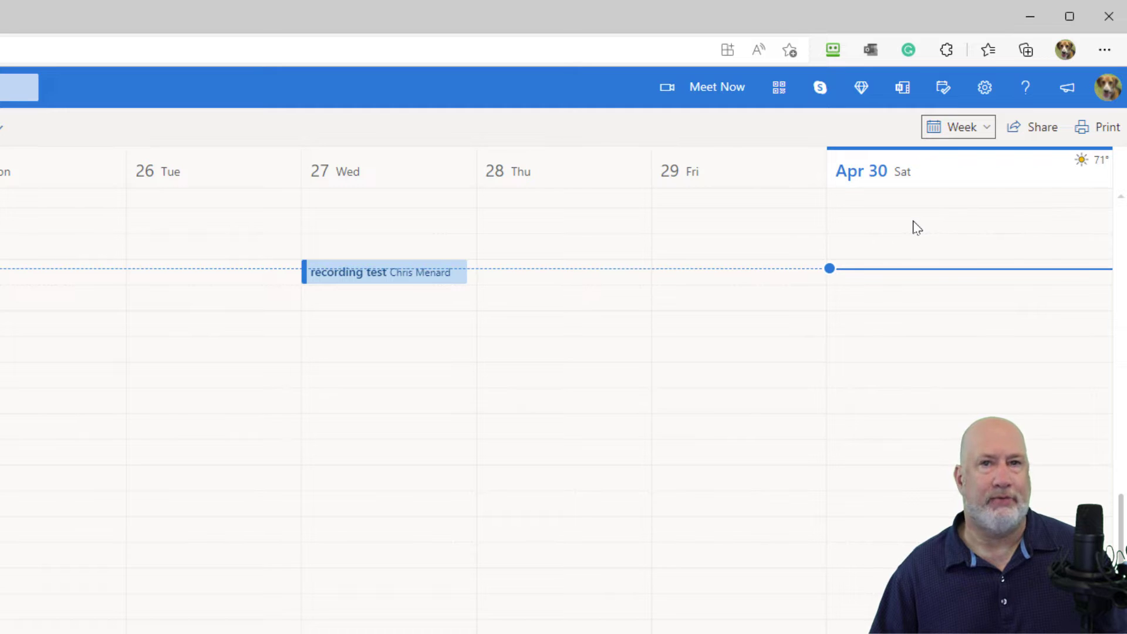
click(986, 91)
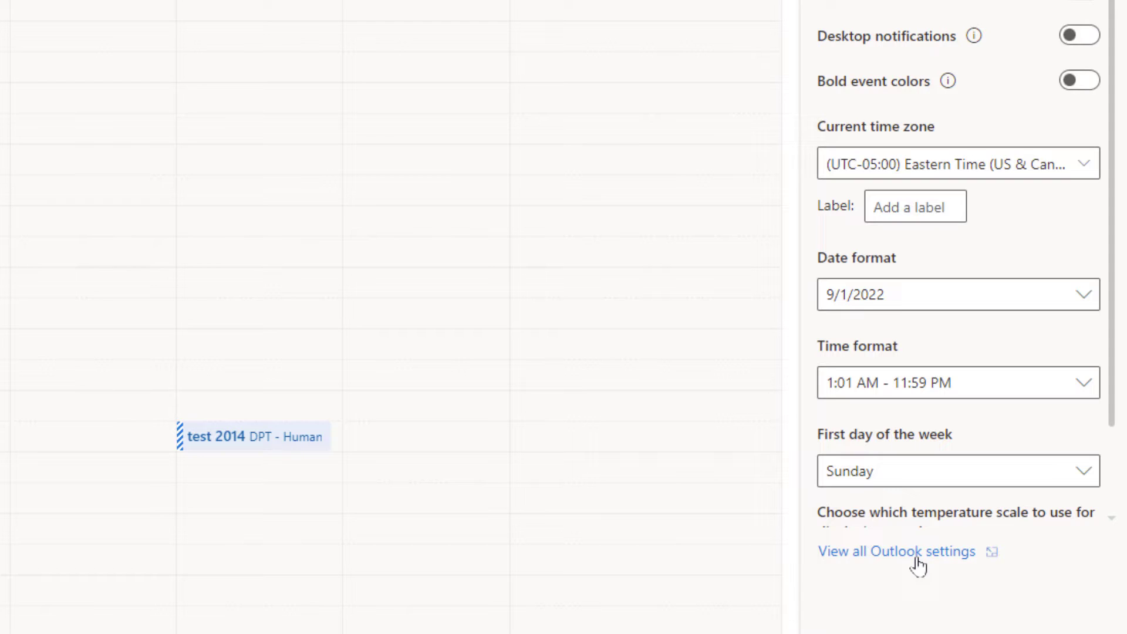
In the full calendar settings, label the Eastern Time zone 'ET'.
click(918, 552)
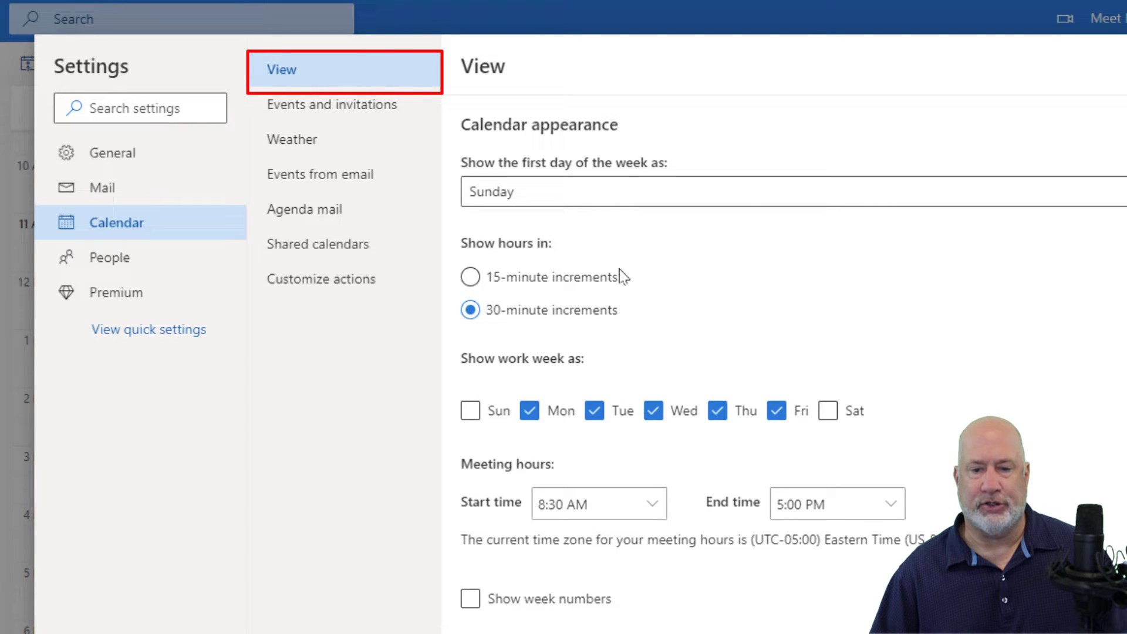
scroll(623, 292, down, 1)
scroll(623, 292, down, 5)
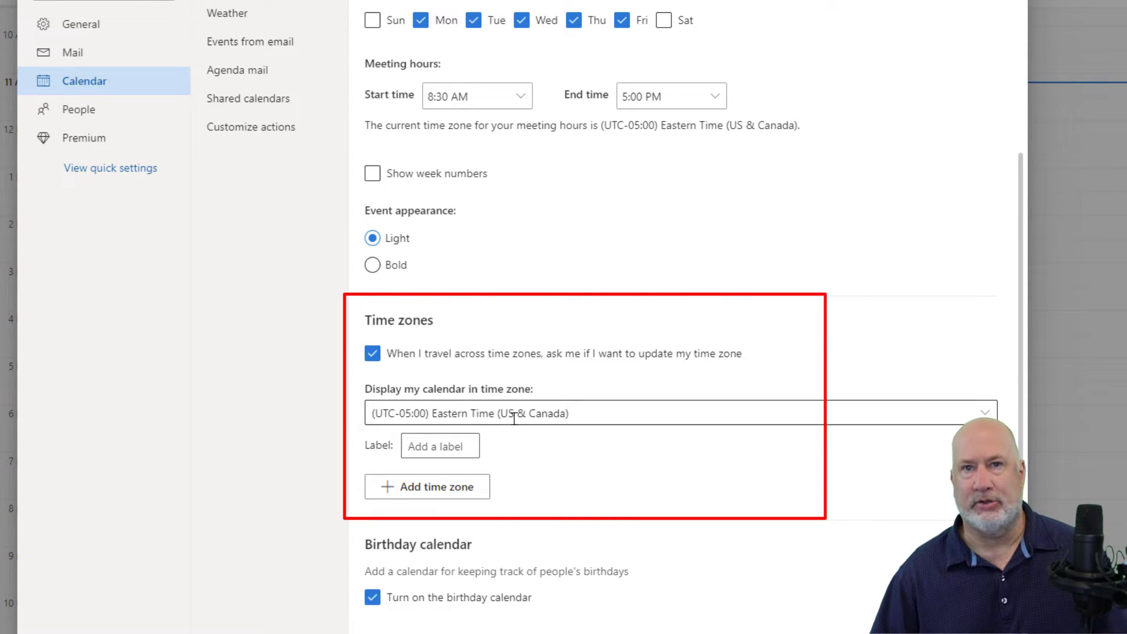
click(452, 445)
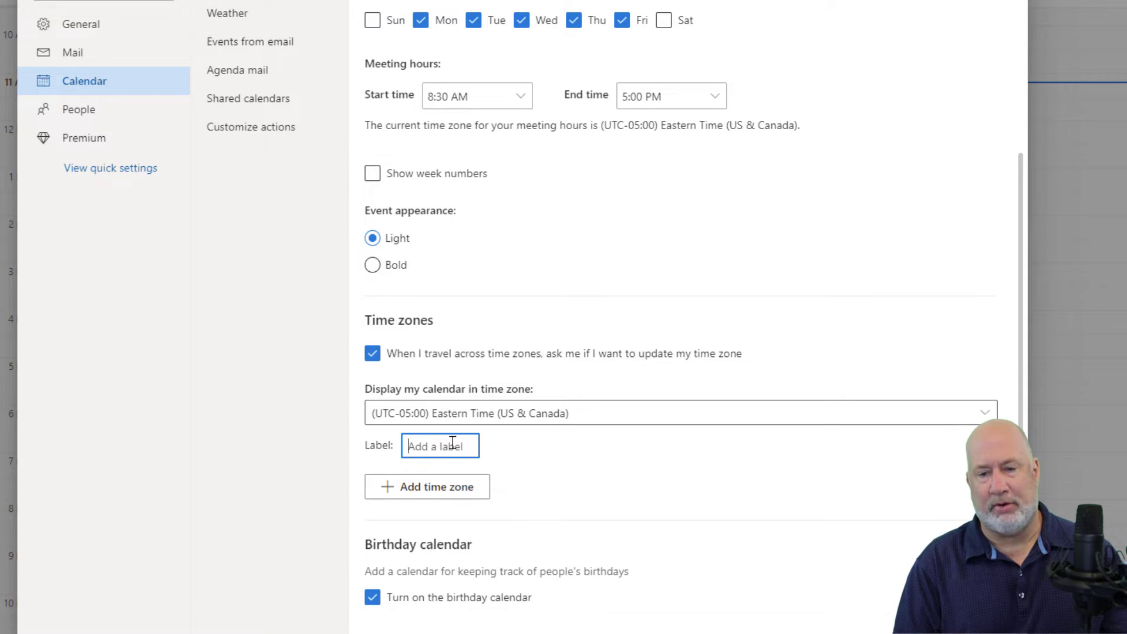
text(ET)
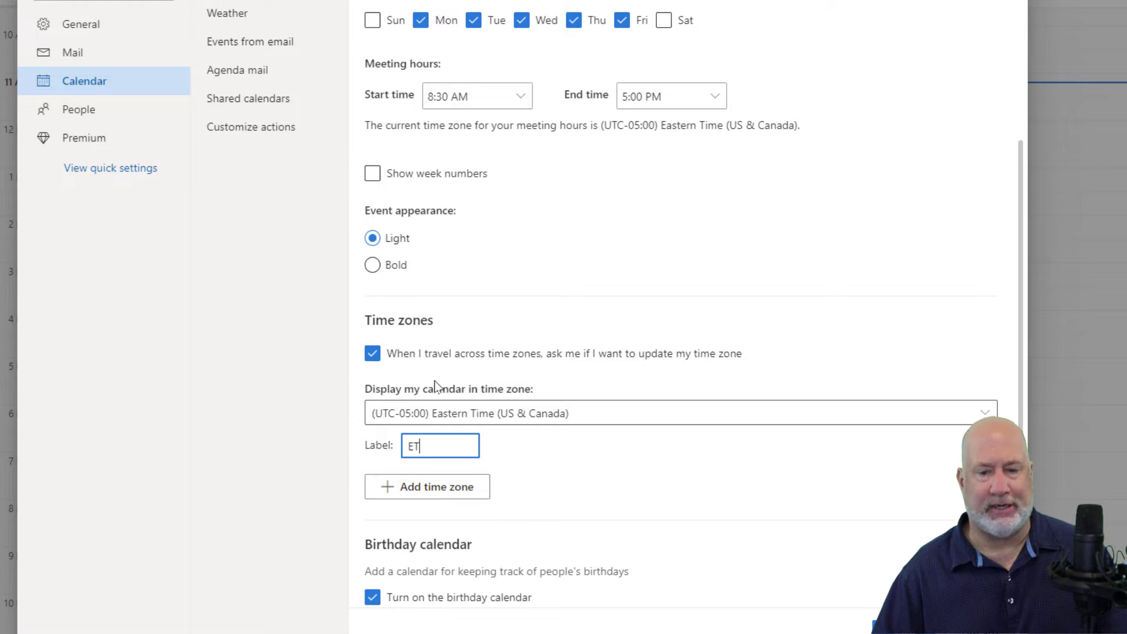
Add a Central Time zone via Chicago, Illinois and label it 'CHI'.
click(439, 493)
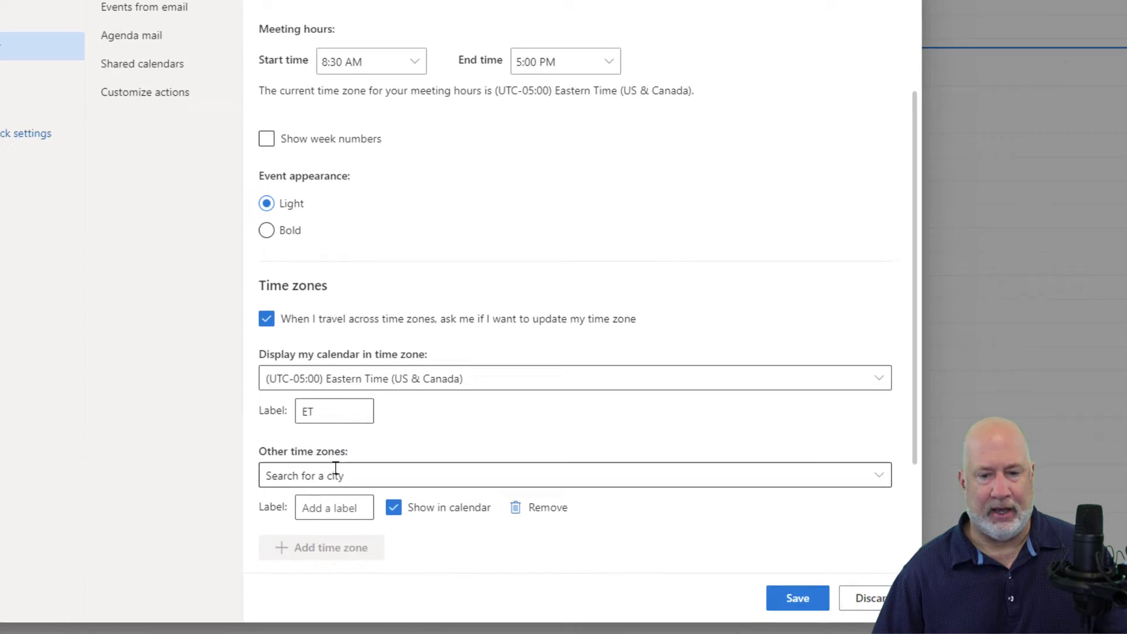
text(chi)
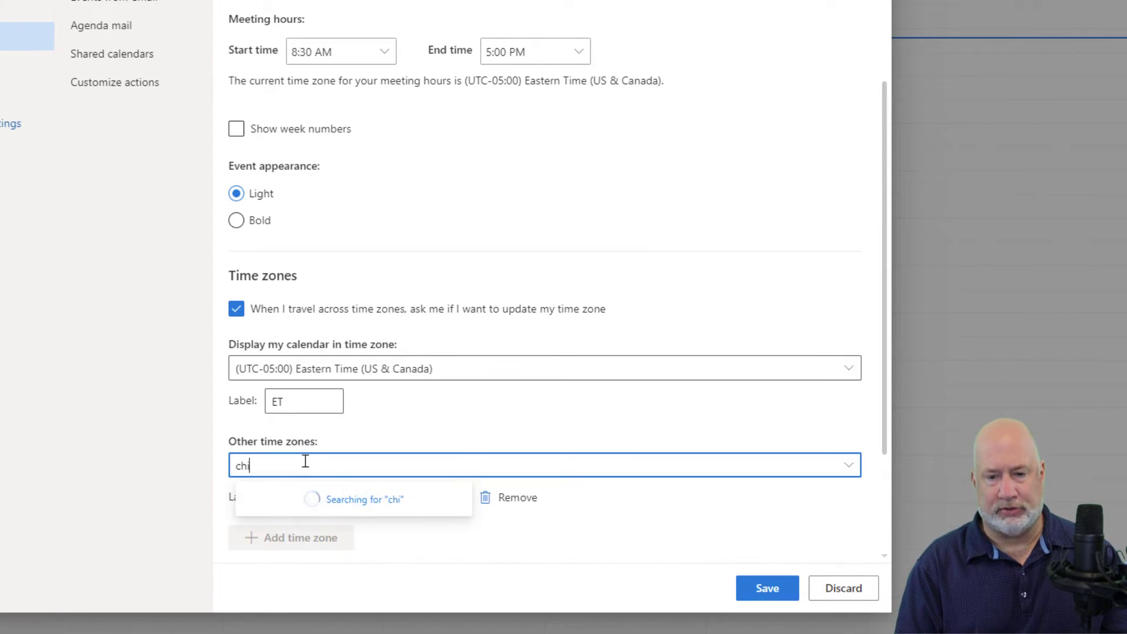
text(c)
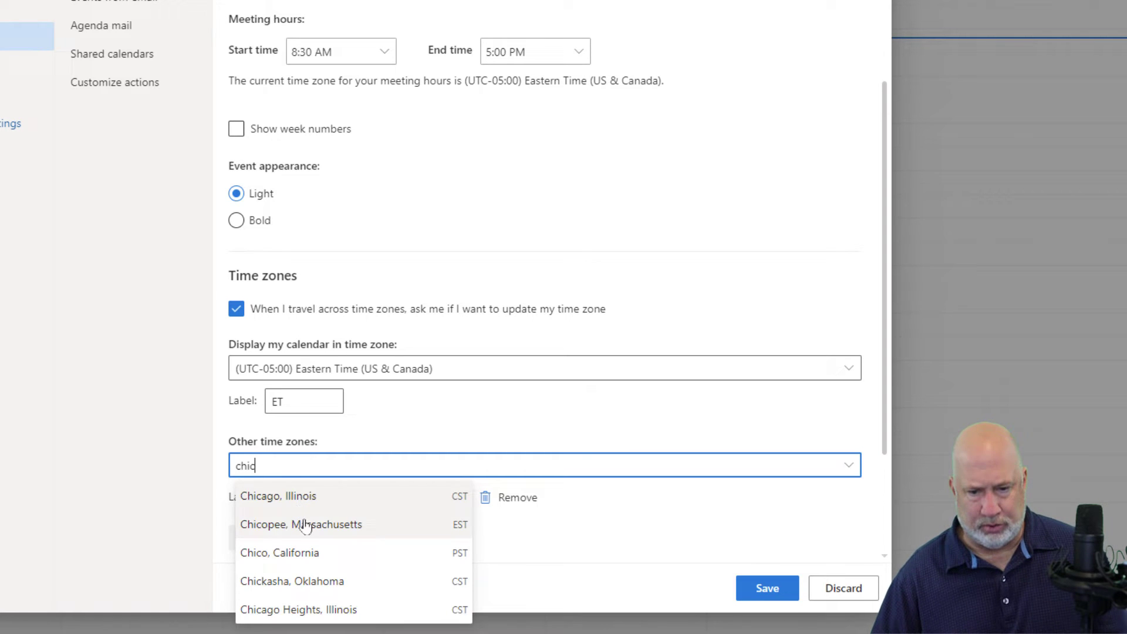
click(312, 502)
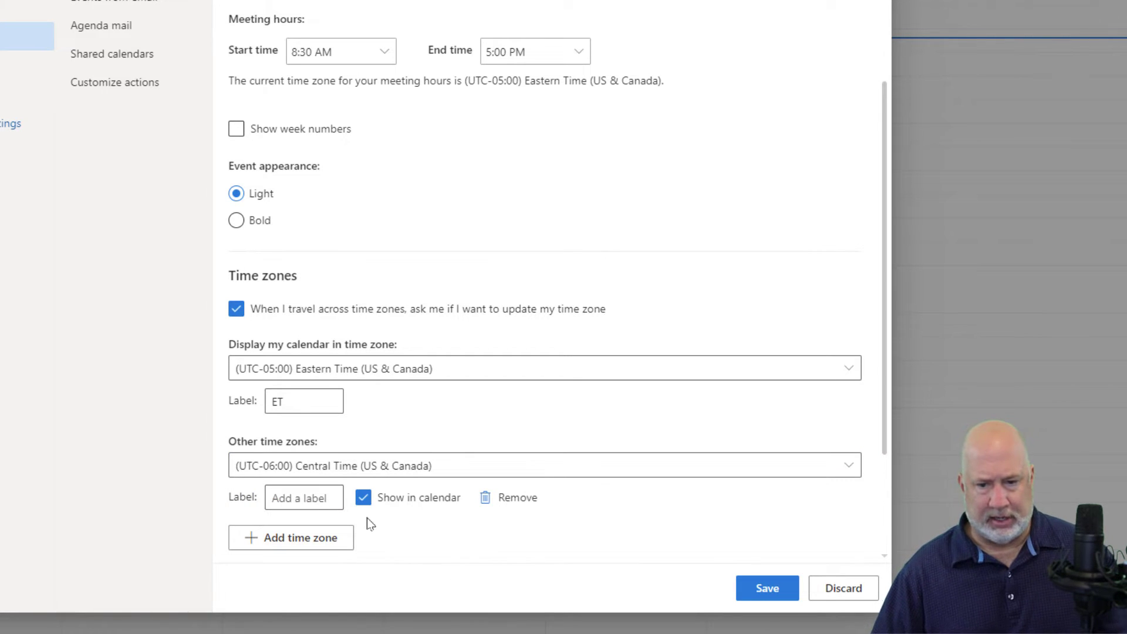
click(330, 496)
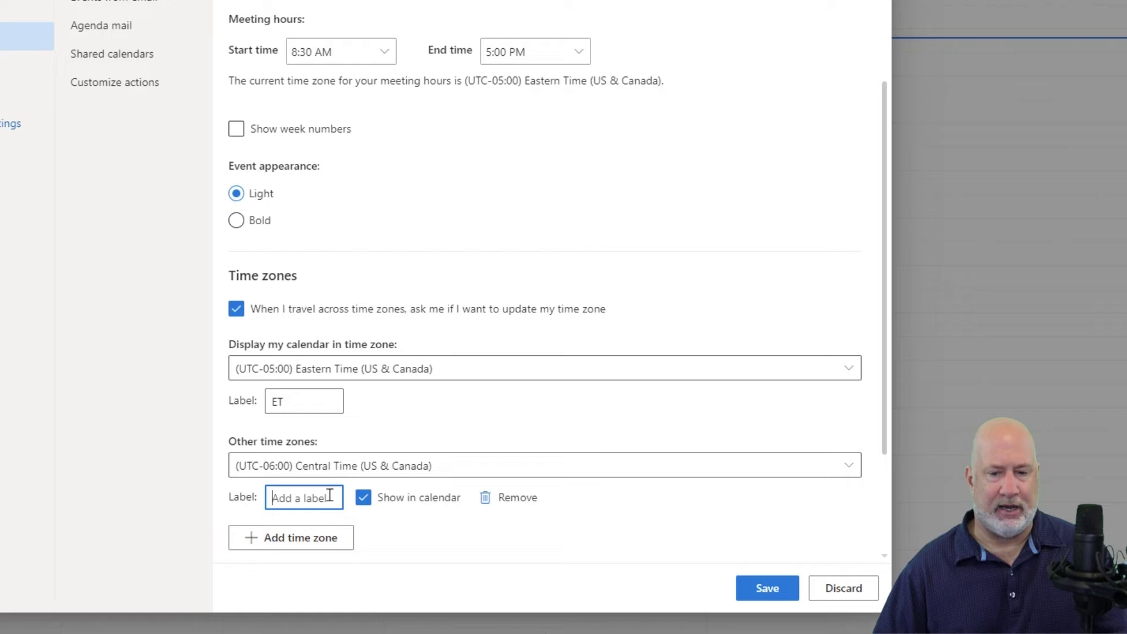
text(CHI)
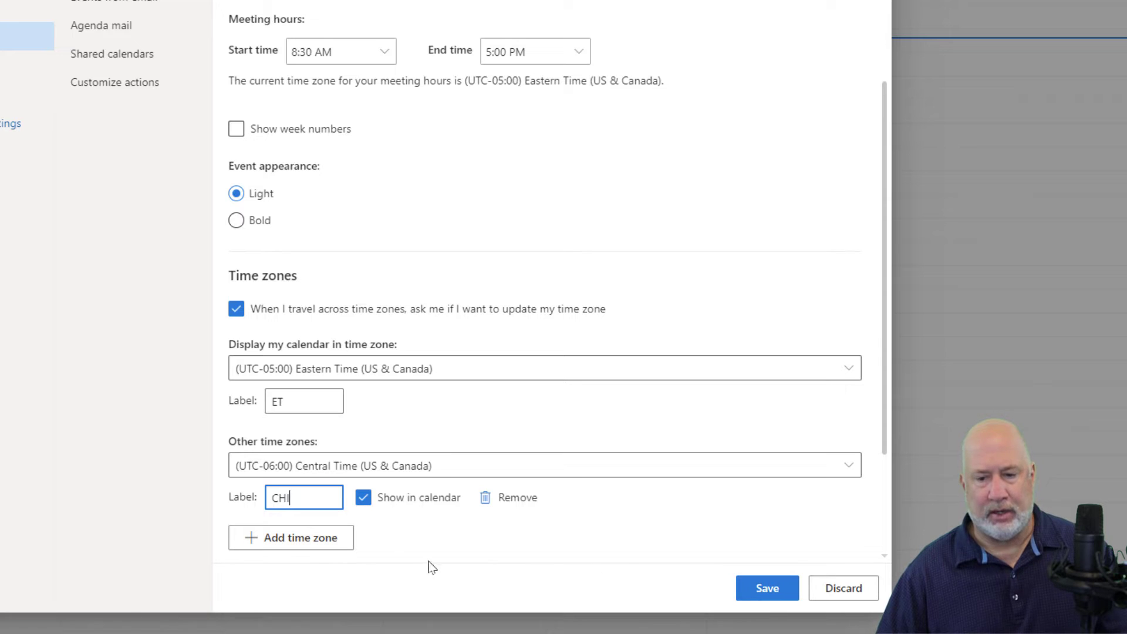
Add a Mountain Time zone via Denver, Colorado, labelled 'Den'.
click(299, 543)
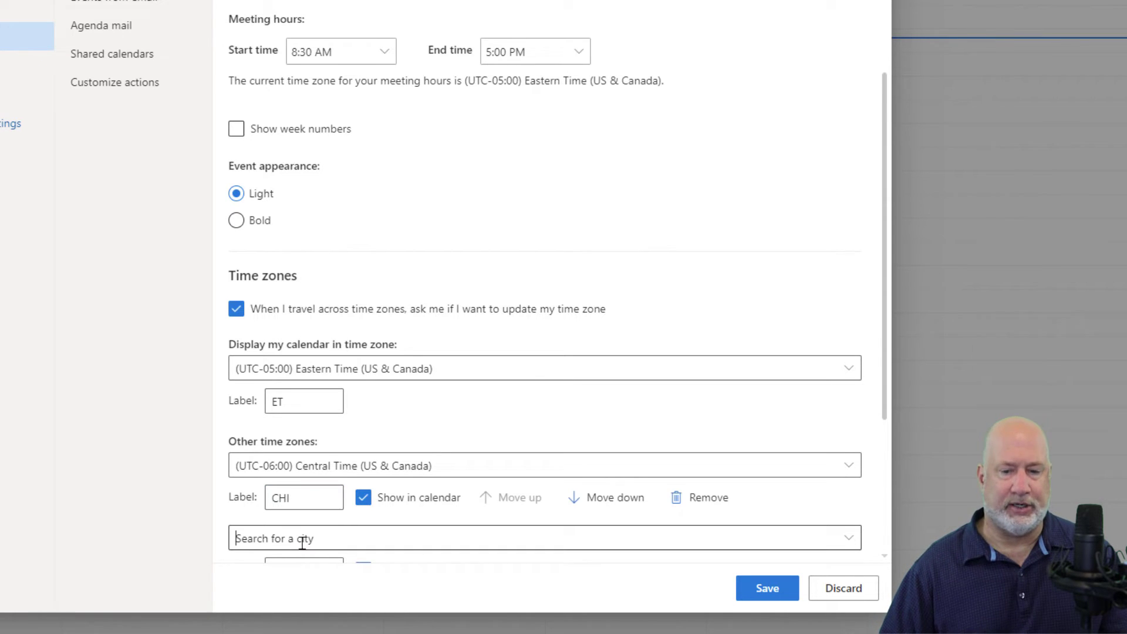
scroll(302, 542, down, 4)
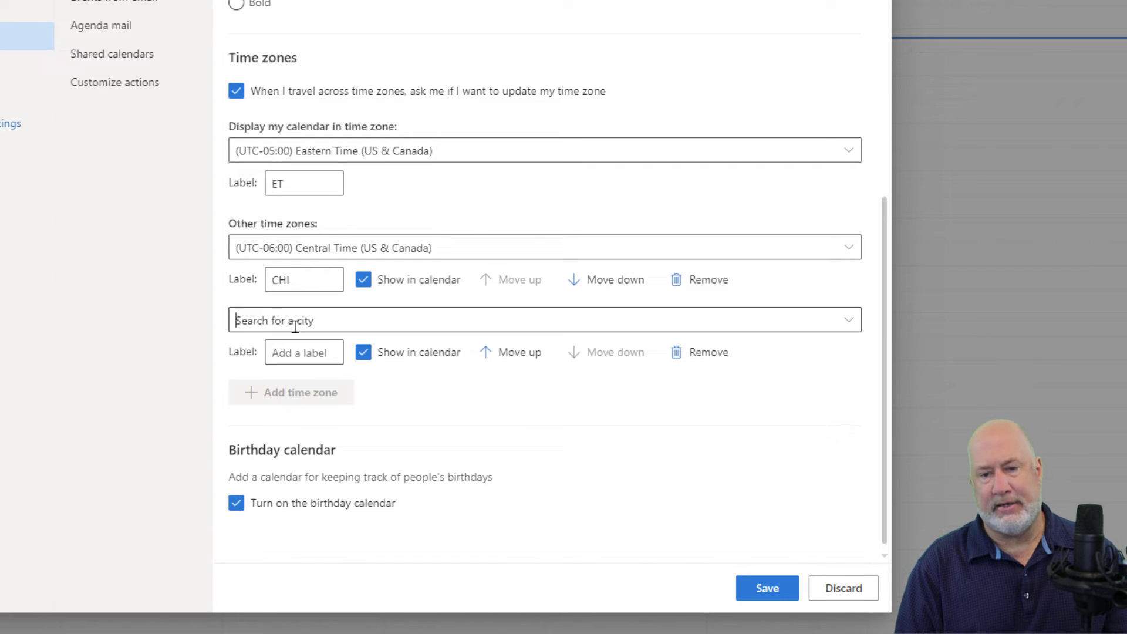
text(denv)
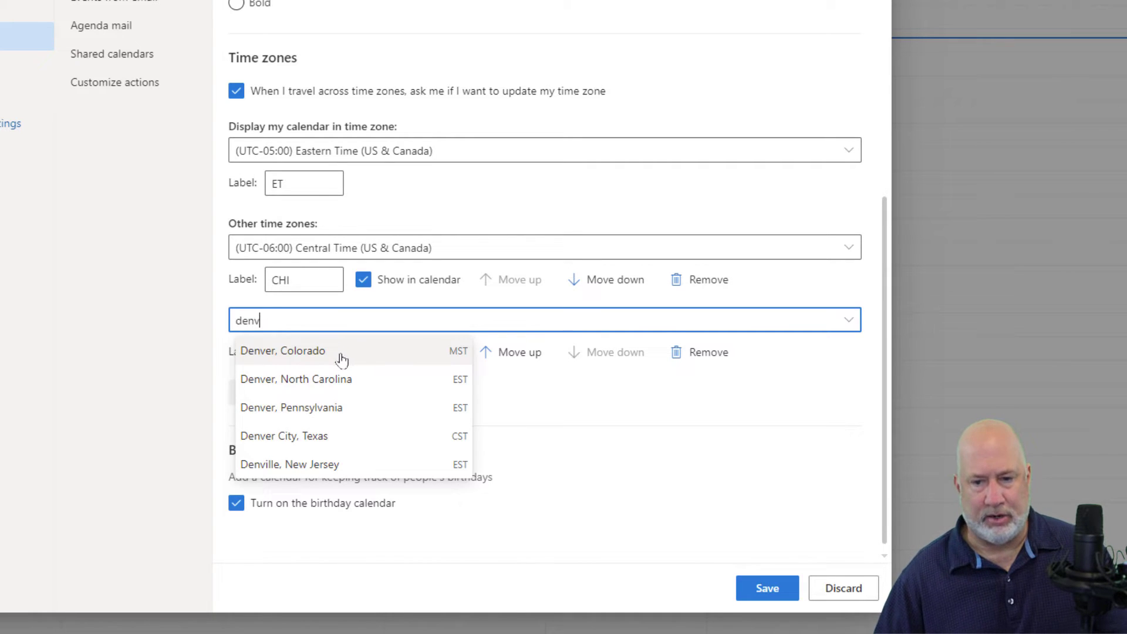
click(342, 354)
click(308, 355)
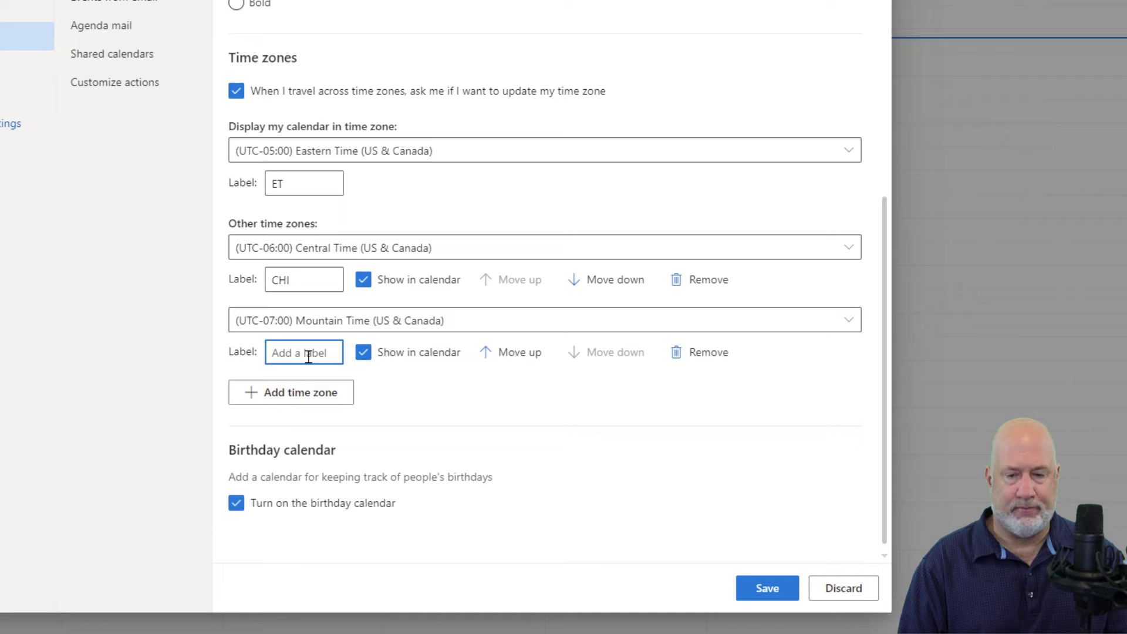
text(Den)
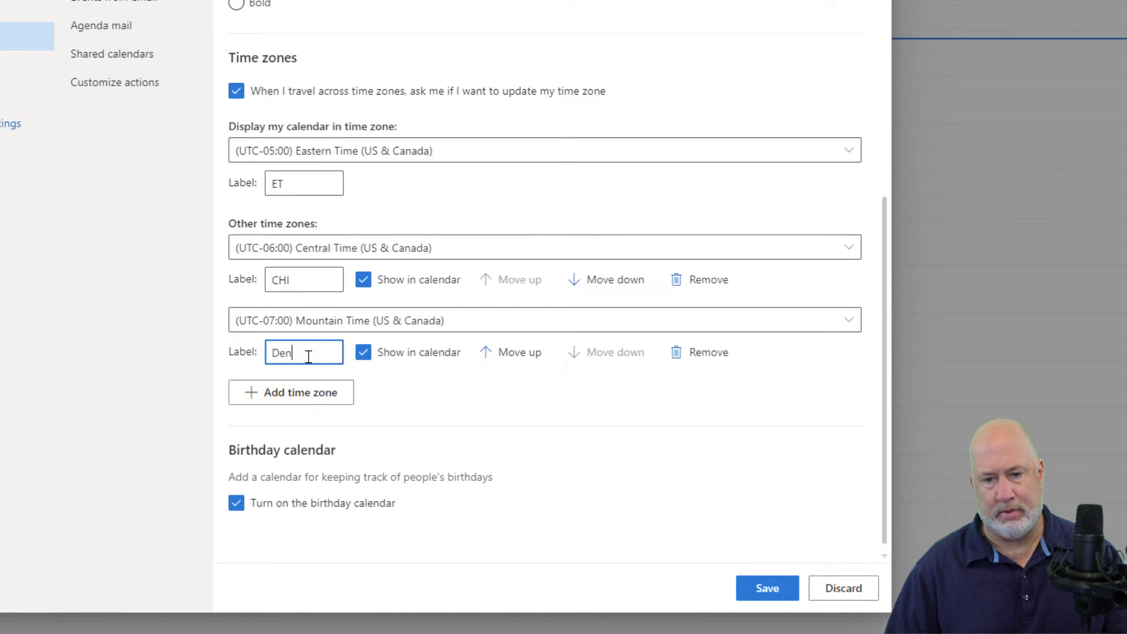
Add a Pacific Time zone via Los Angeles, labelled 'Las'.
click(297, 395)
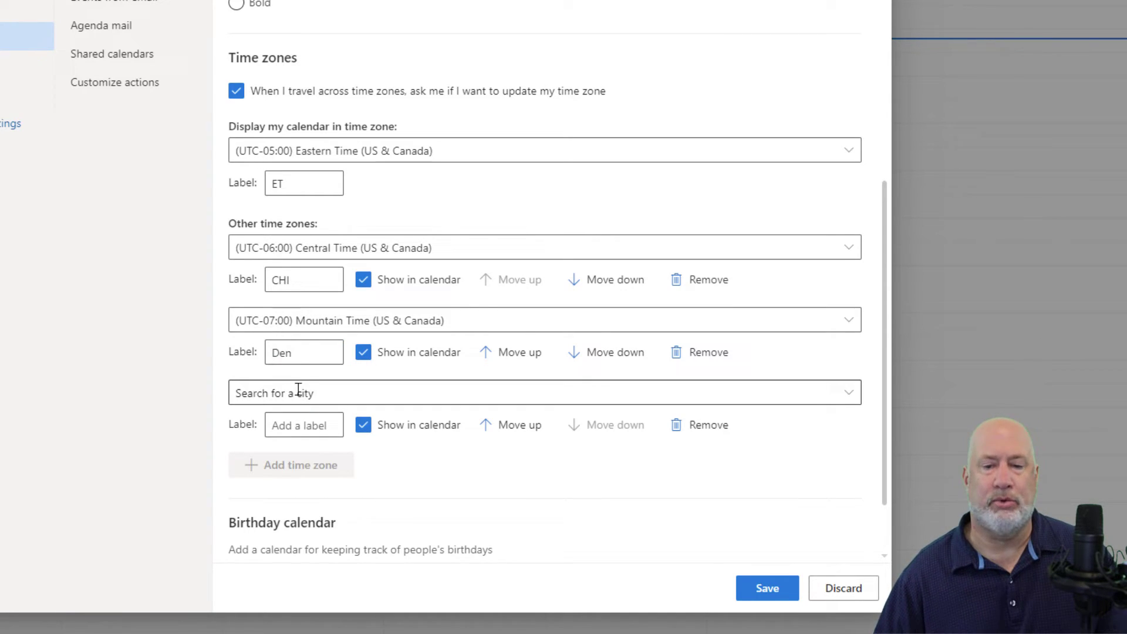
click(296, 389)
text(las)
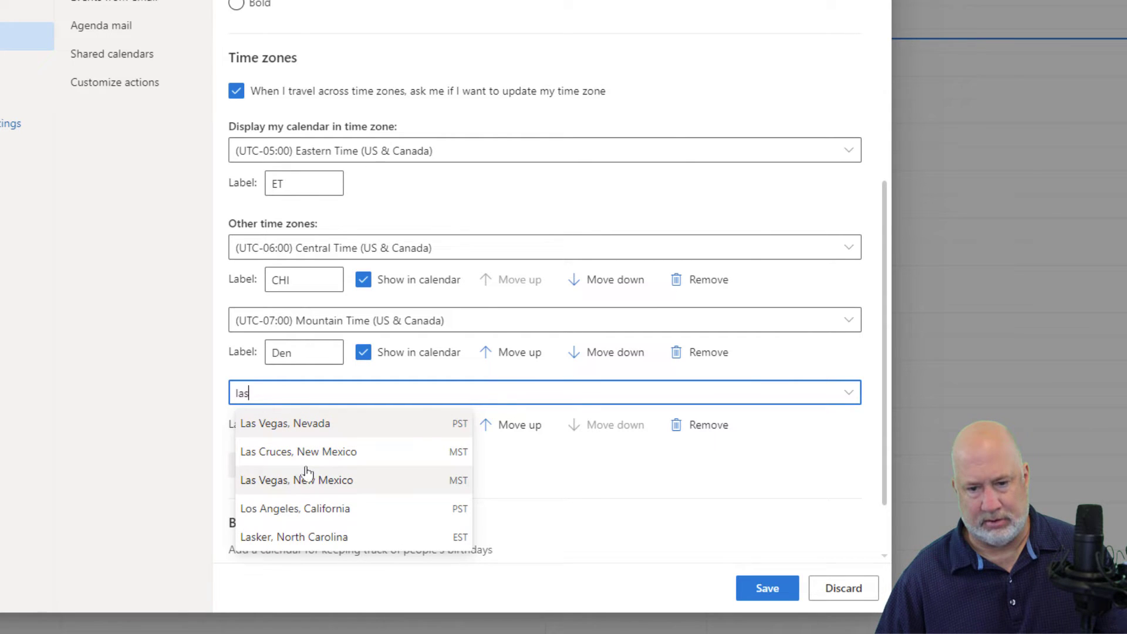
click(306, 508)
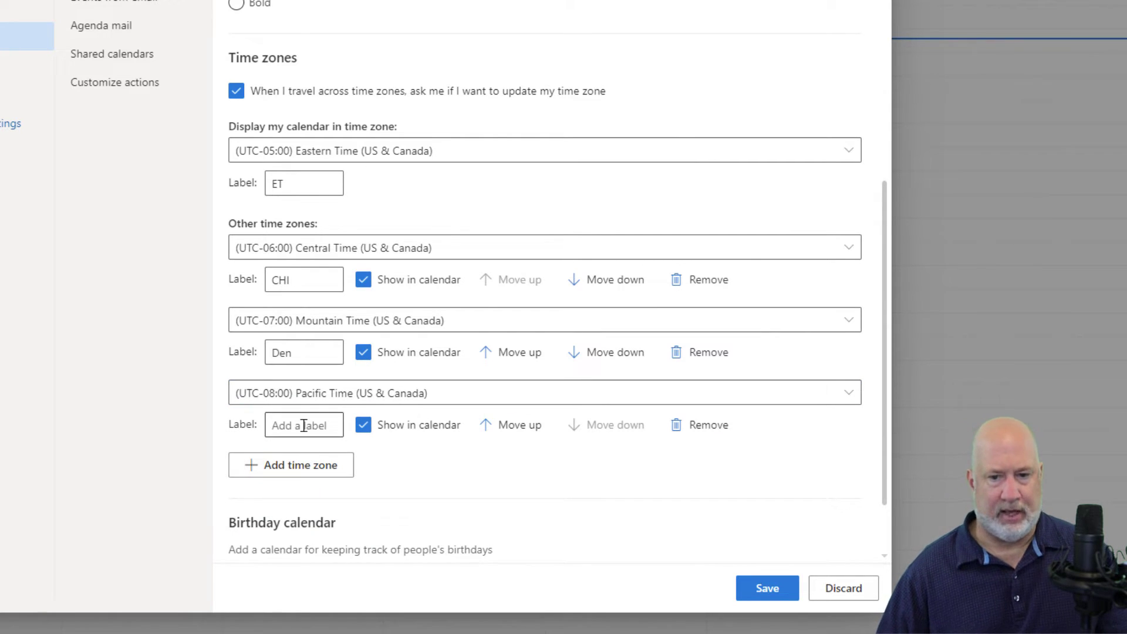
click(303, 426)
text(L)
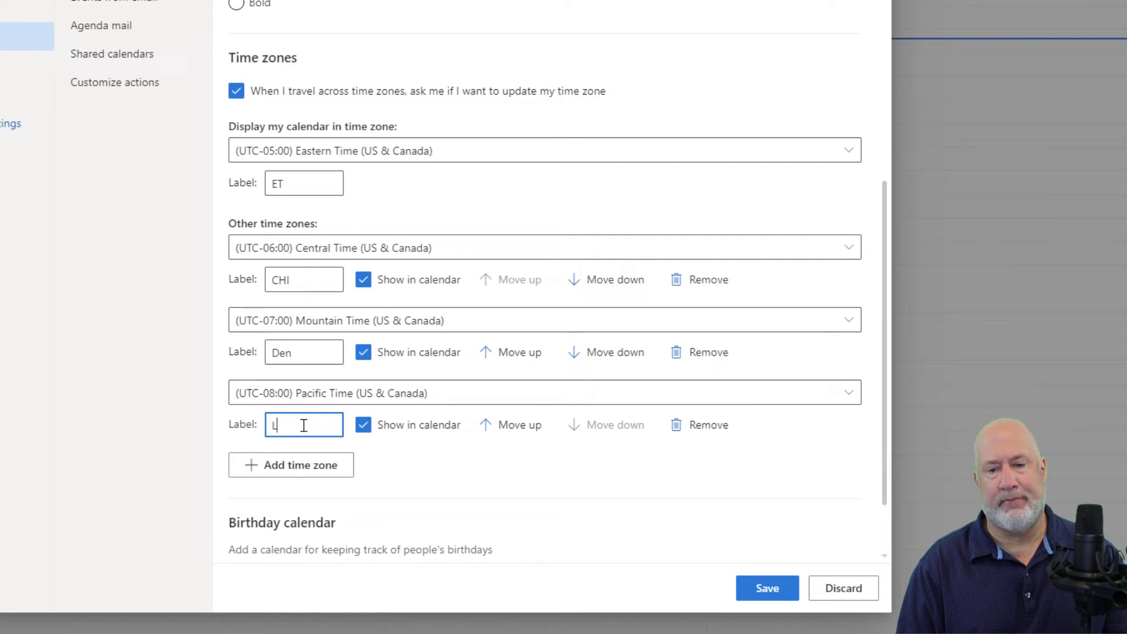
text(As)
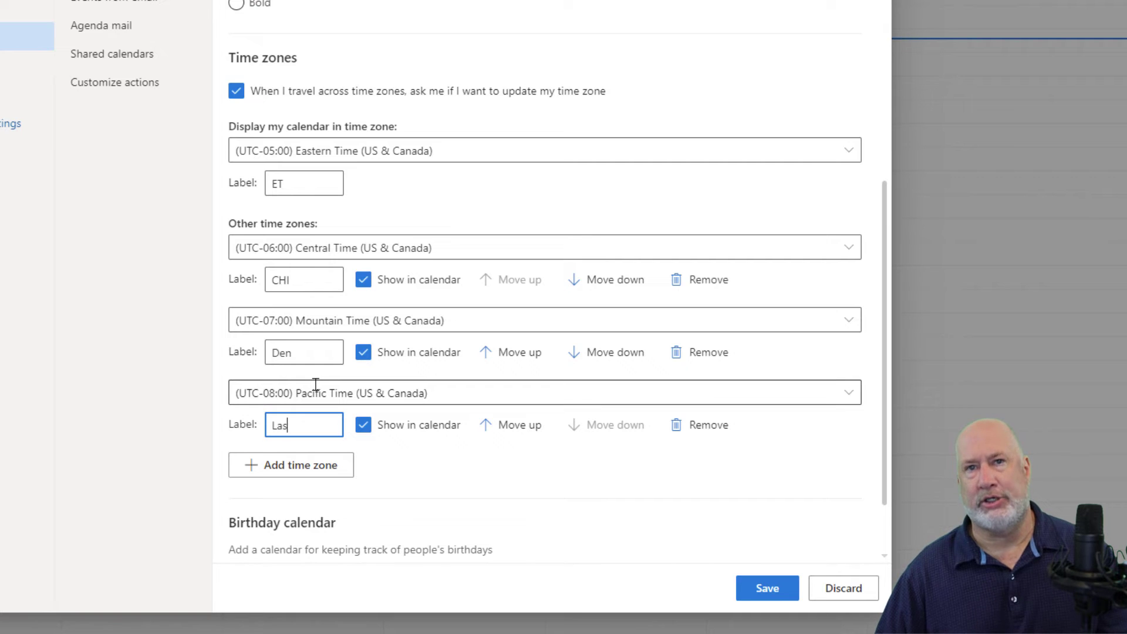
Add London (UTC+00:00) labelled 'Lon', plus one more blank time-zone entry.
click(296, 473)
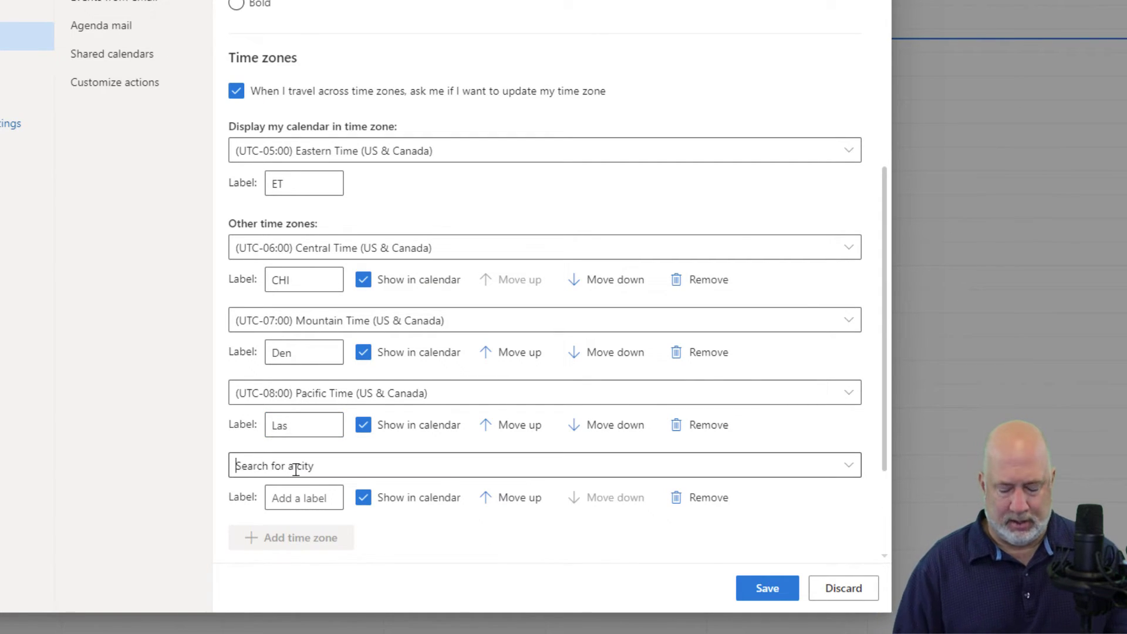
click(295, 470)
text(londo)
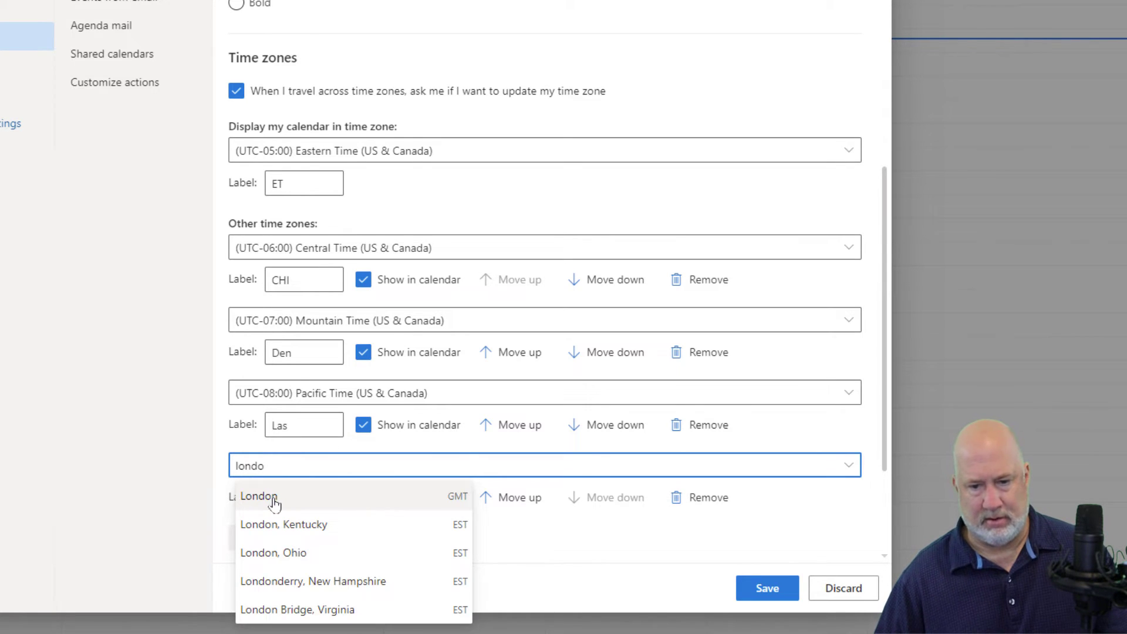
click(274, 501)
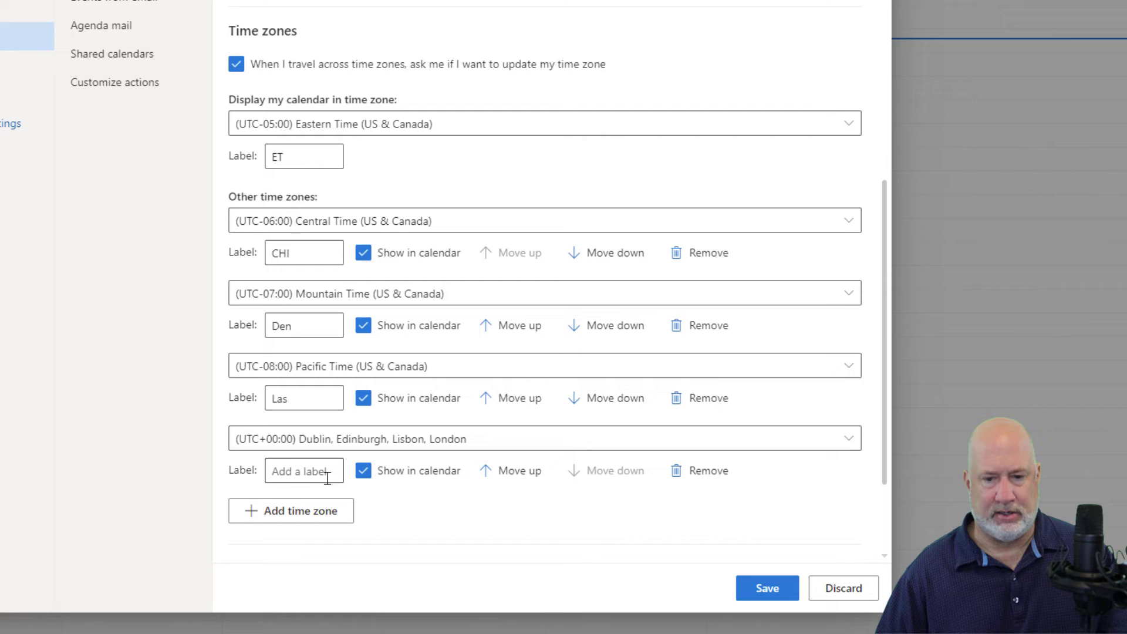
click(326, 477)
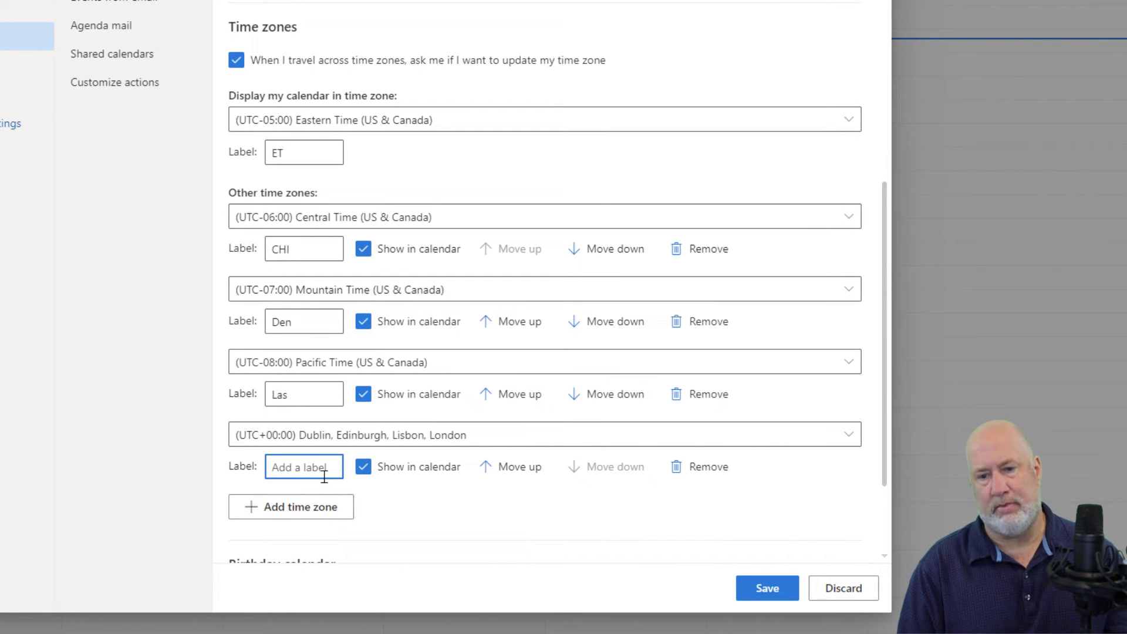
text(Lon)
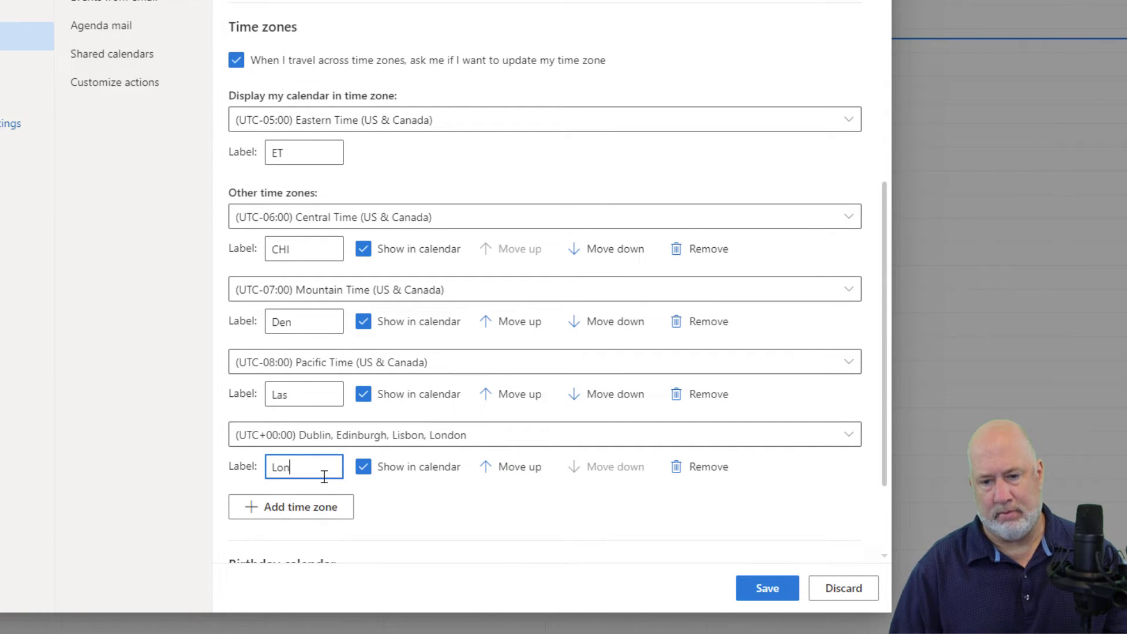
click(294, 508)
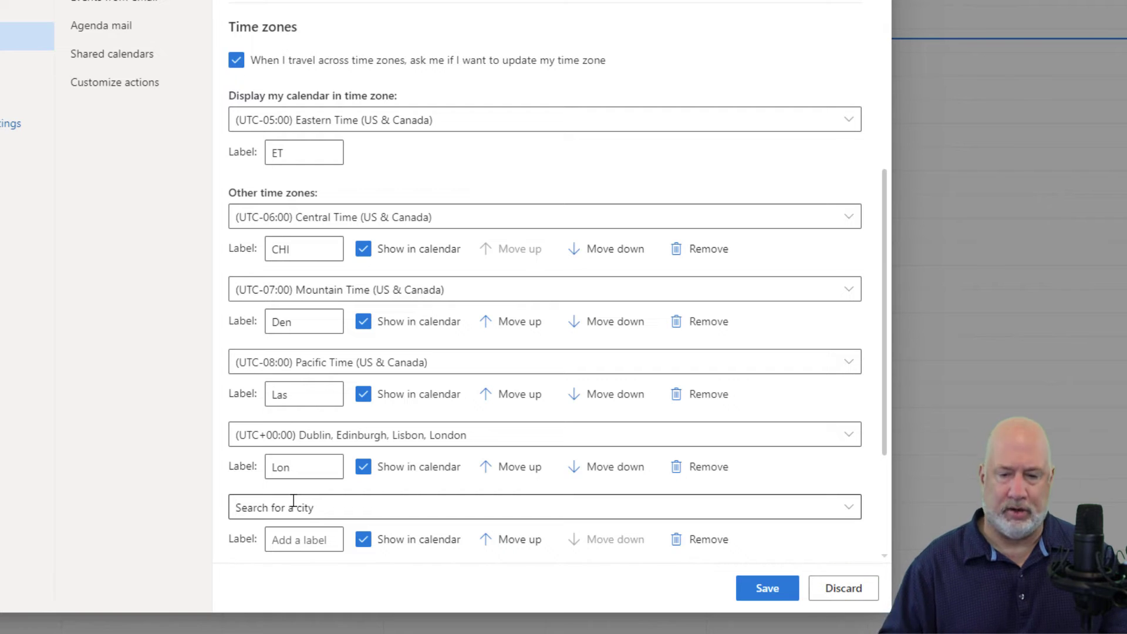
Set the new zone to Honolulu, Hawaii, label it 'Hon', and save the settings.
text(ho)
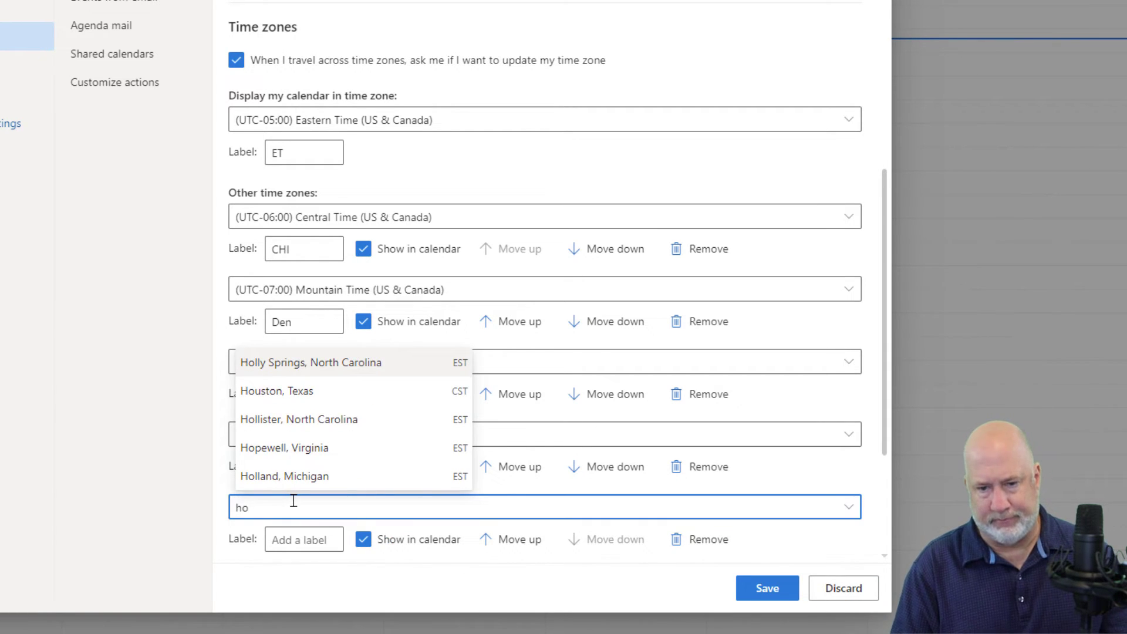
text(n)
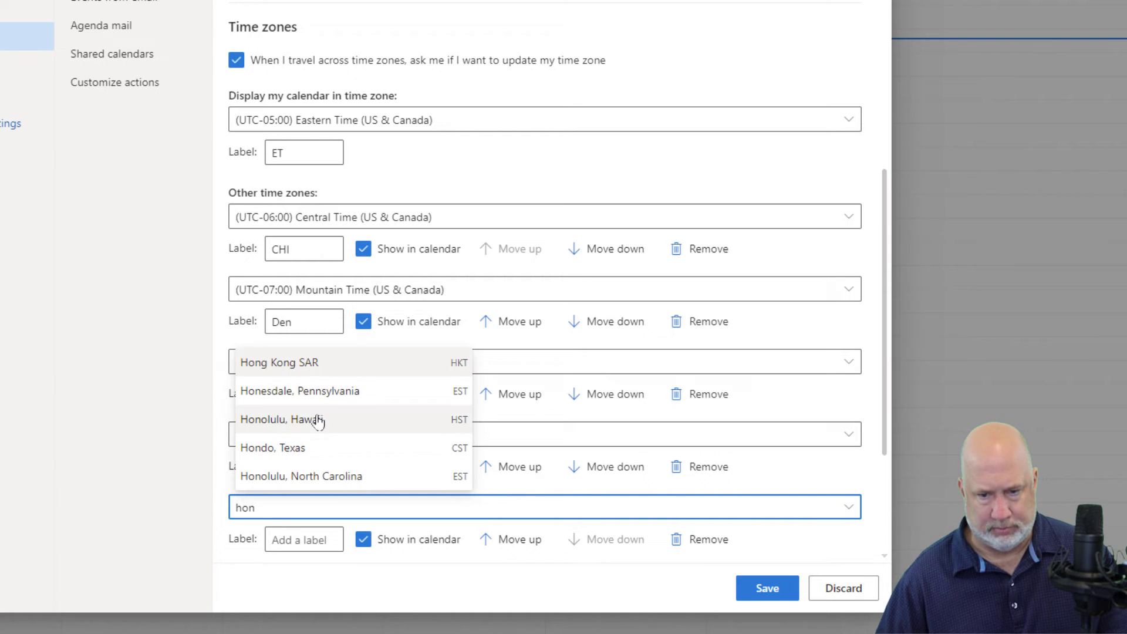
click(318, 420)
click(318, 540)
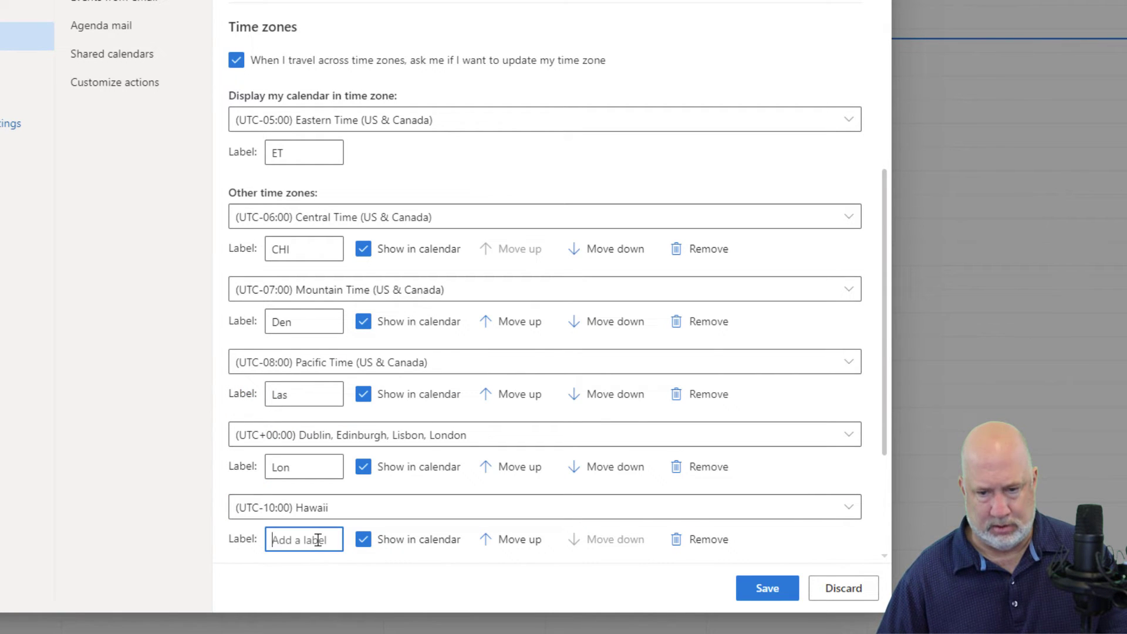
text(Hon)
click(775, 588)
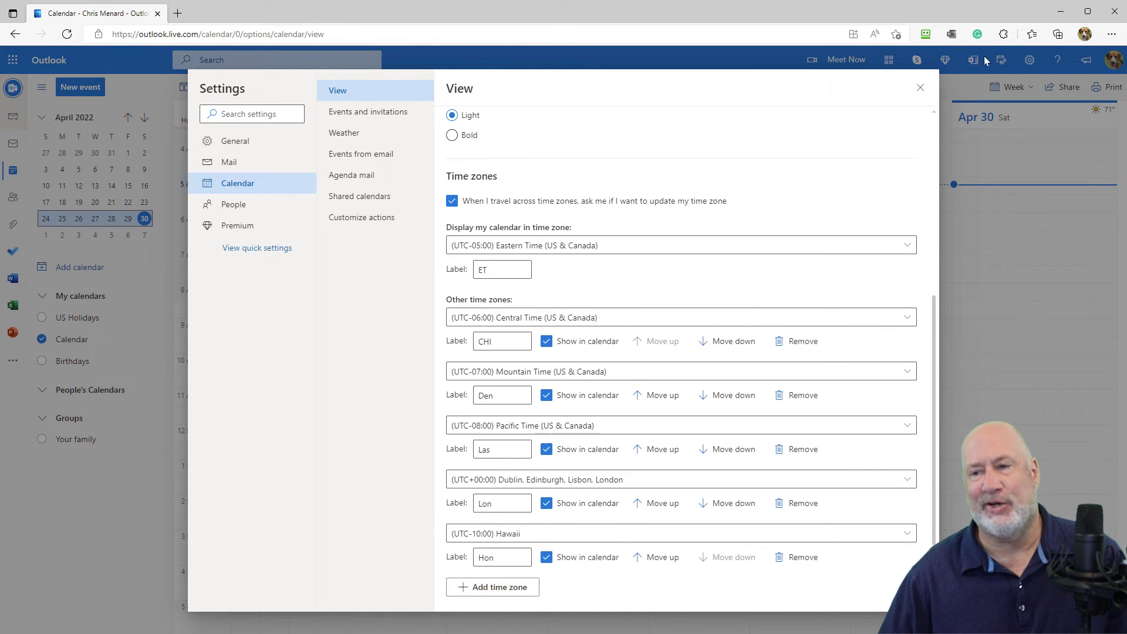
click(920, 89)
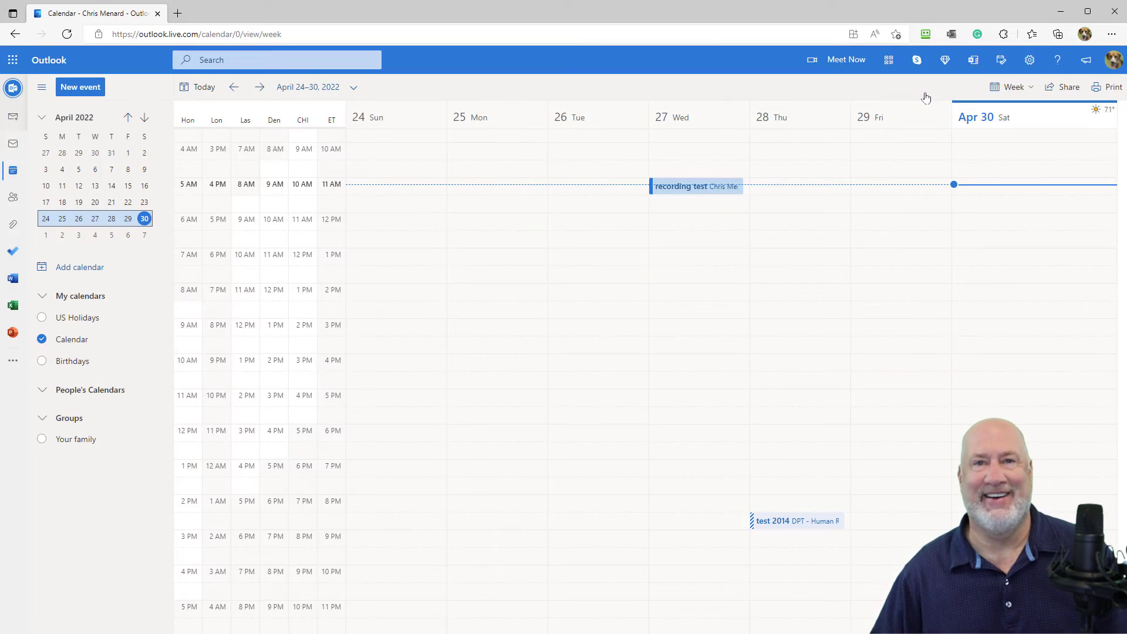